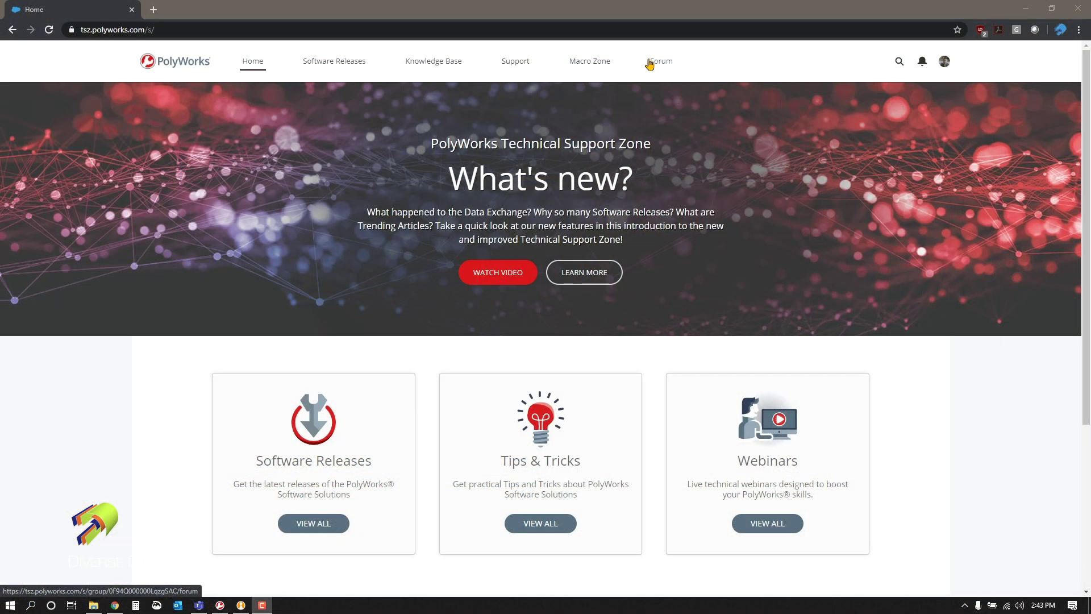
# Browse the Macro Zone's macro lists and open the Laser Tracker Field Checks page from the Inspector macros
pyautogui.click(580, 66)
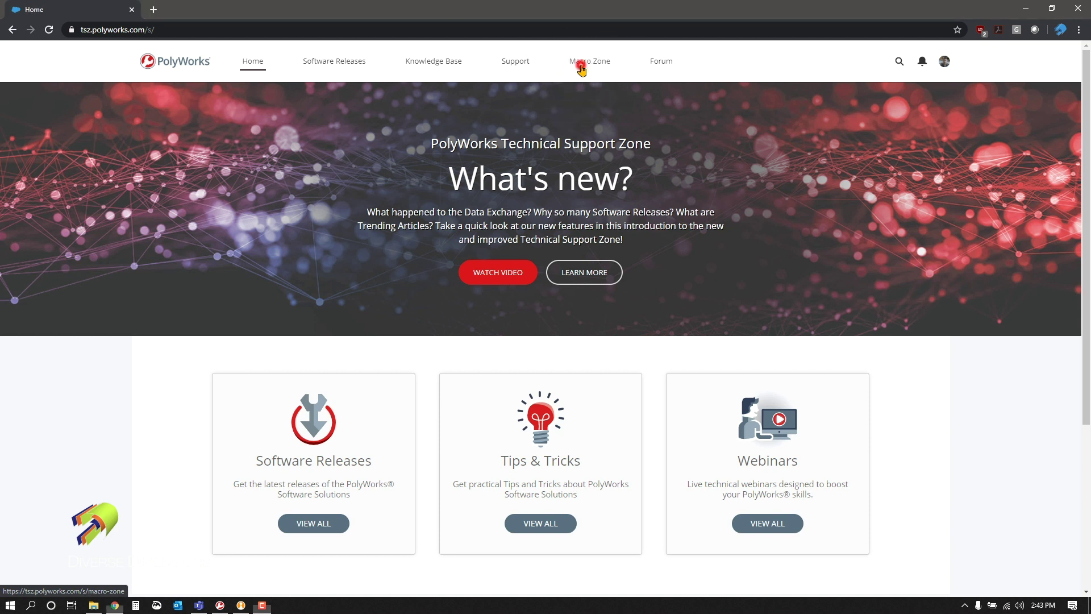
pyautogui.scroll(-4, 421, 178)
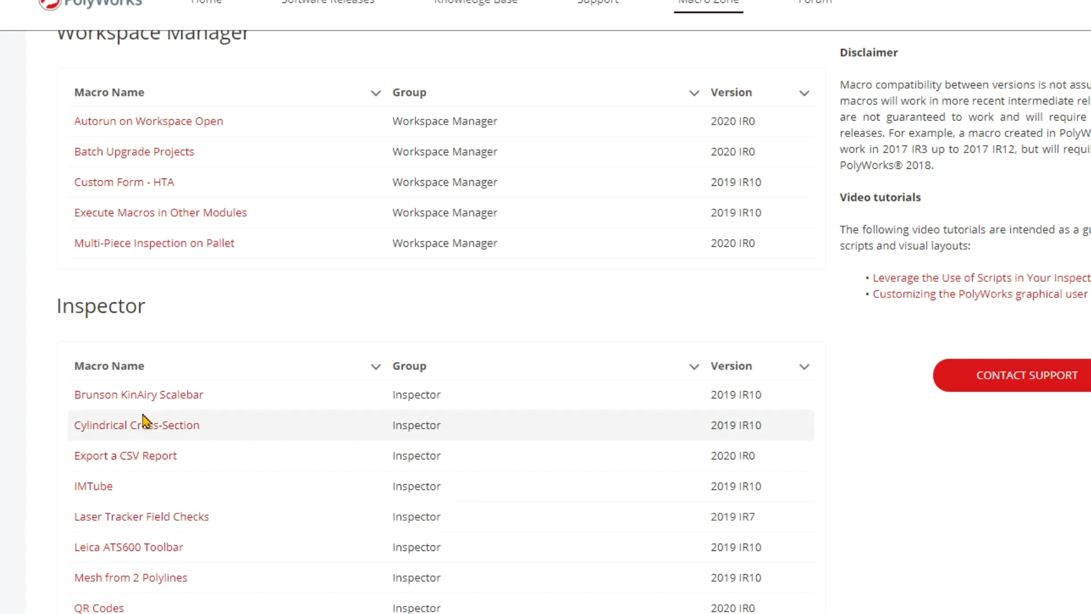
pyautogui.scroll(3, 150, 415)
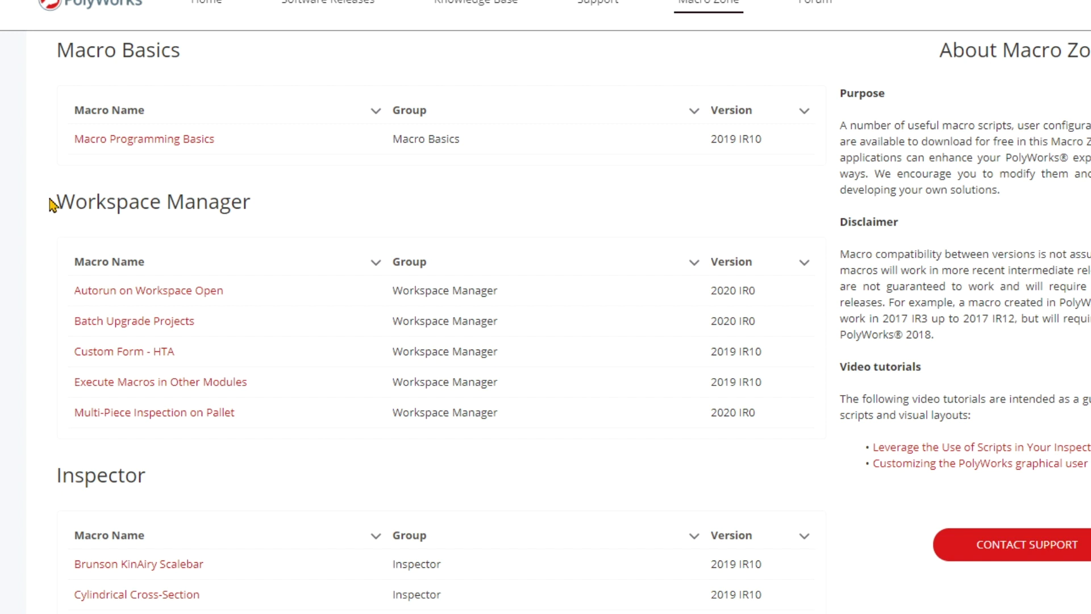
pyautogui.click(191, 535)
pyautogui.scroll(3, 199, 421)
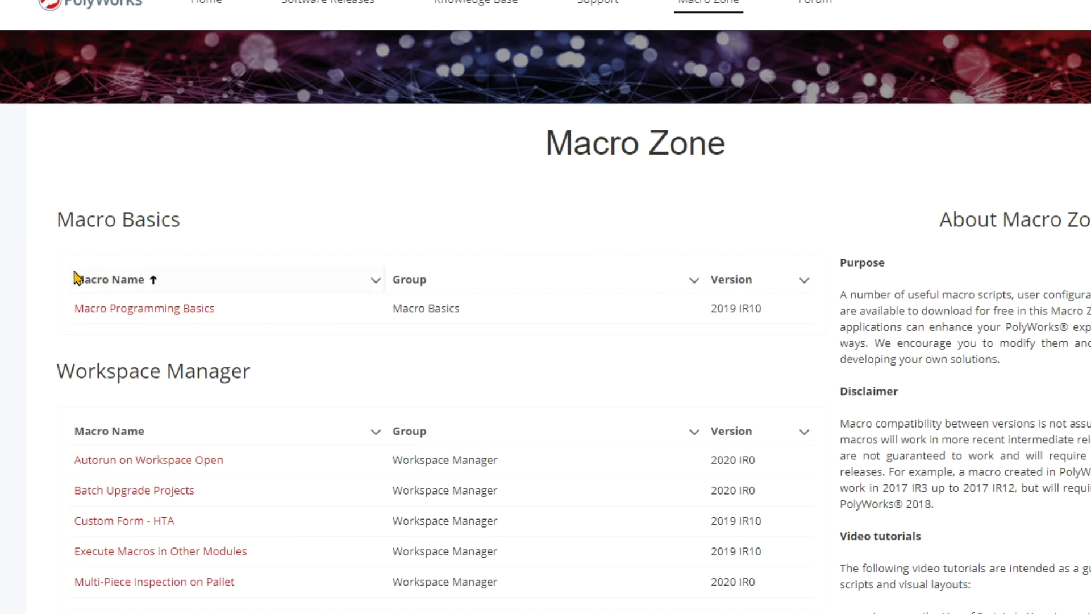
pyautogui.scroll(-5, 375, 328)
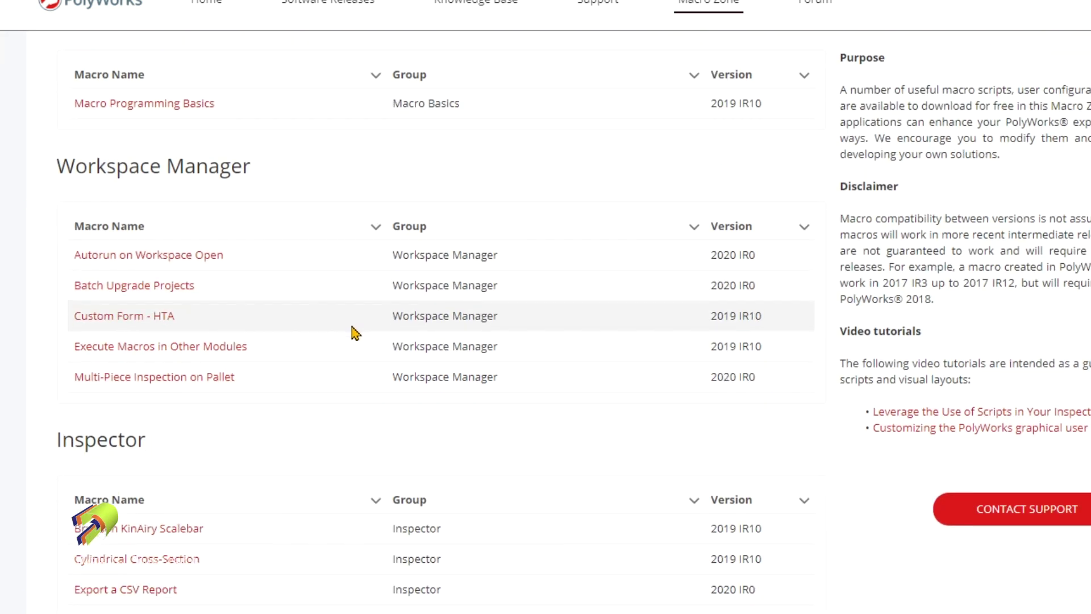
pyautogui.scroll(-2, 352, 343)
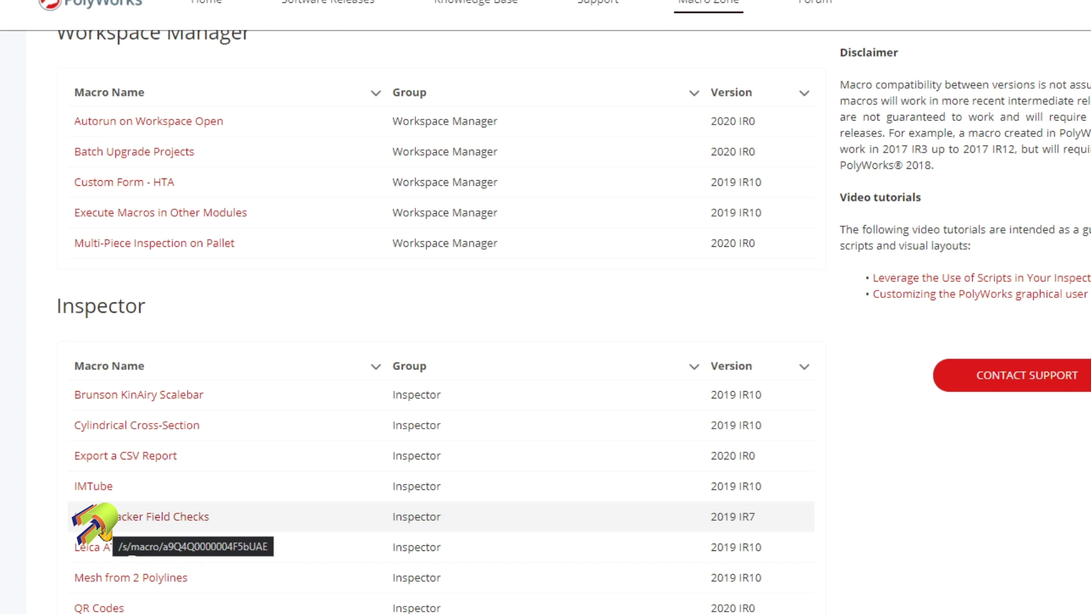
pyautogui.click(97, 516)
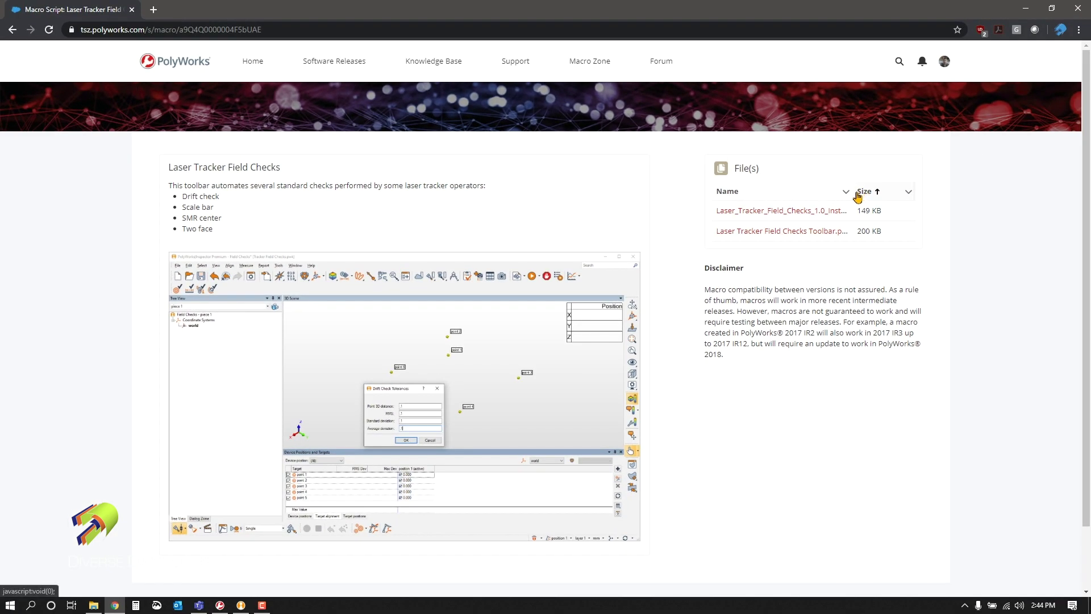
# Widen the file list's Name column and read through Laser Tracker Field Checks Toolbar.pdf, including the Scale Bar, Two-Face and SMR Center checks
pyautogui.moveTo(853, 191); pyautogui.dragTo(897, 190)
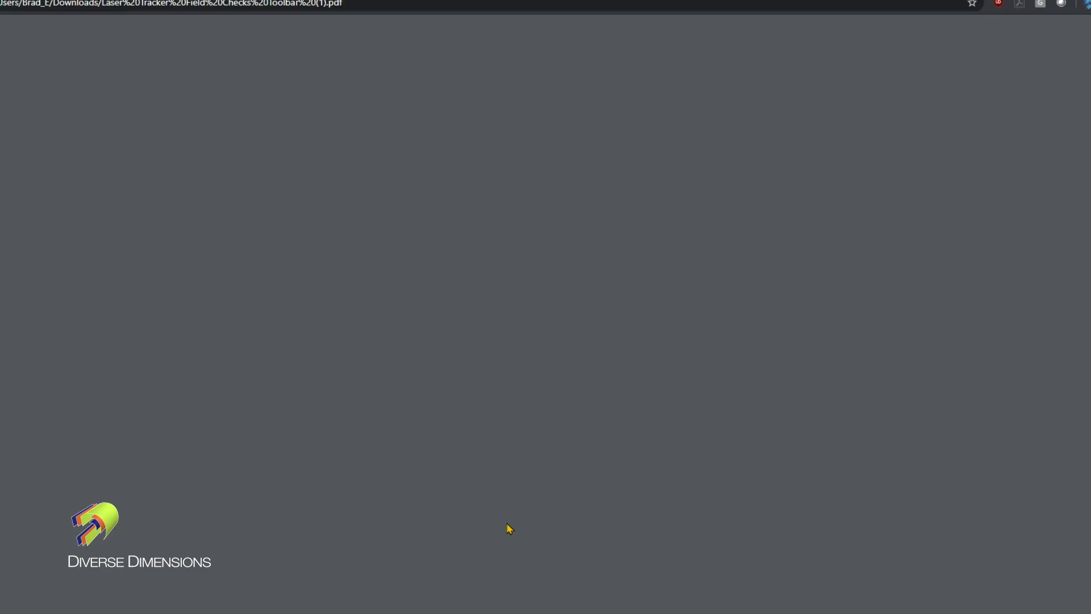
pyautogui.scroll(-15, 616, 234)
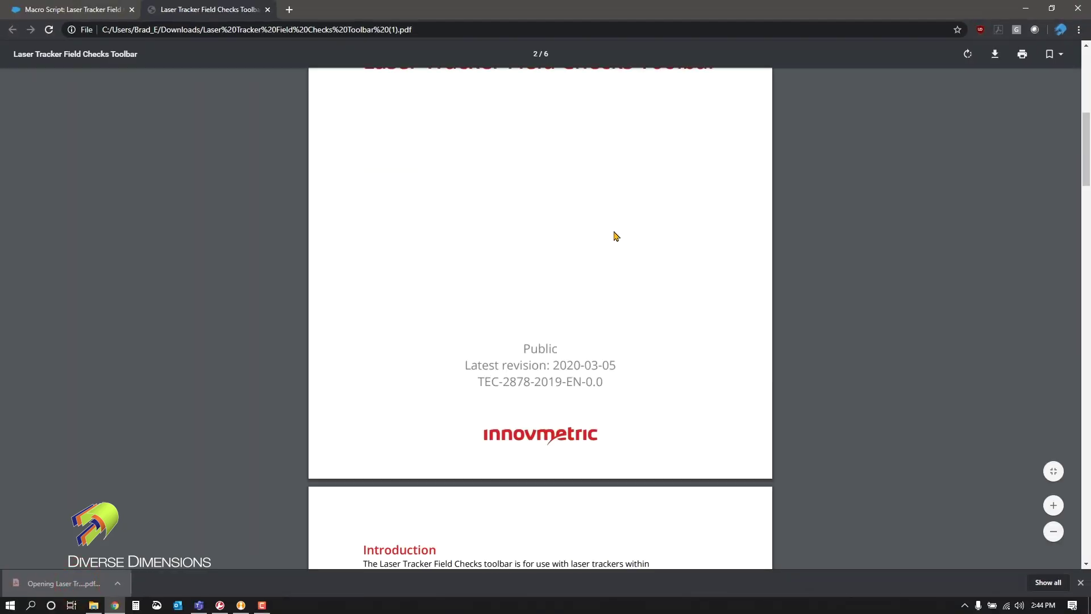
pyautogui.scroll(-18, 606, 237)
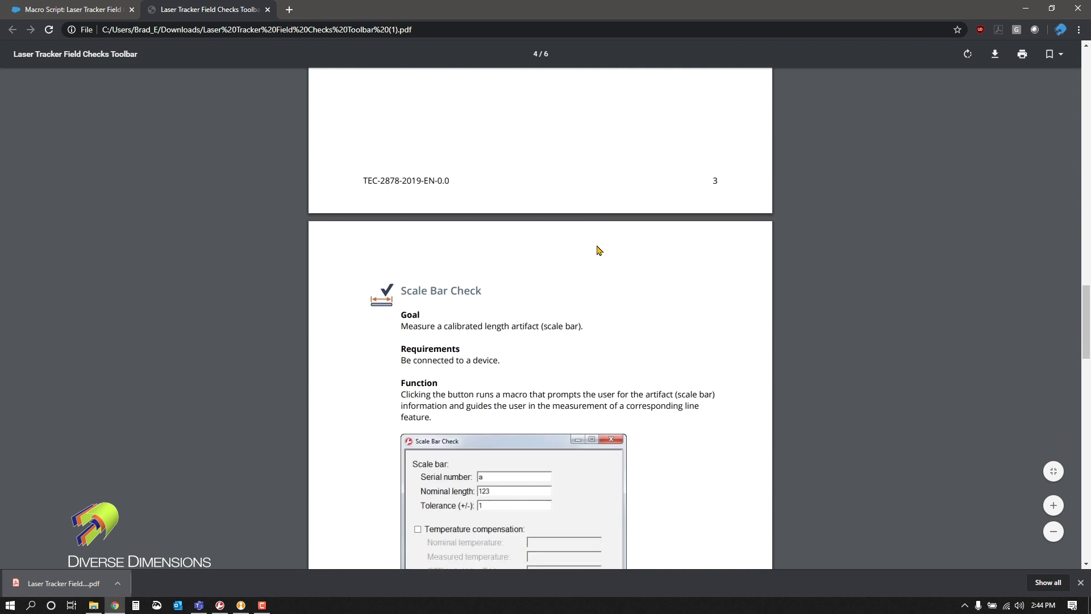
pyautogui.scroll(-10, 551, 299)
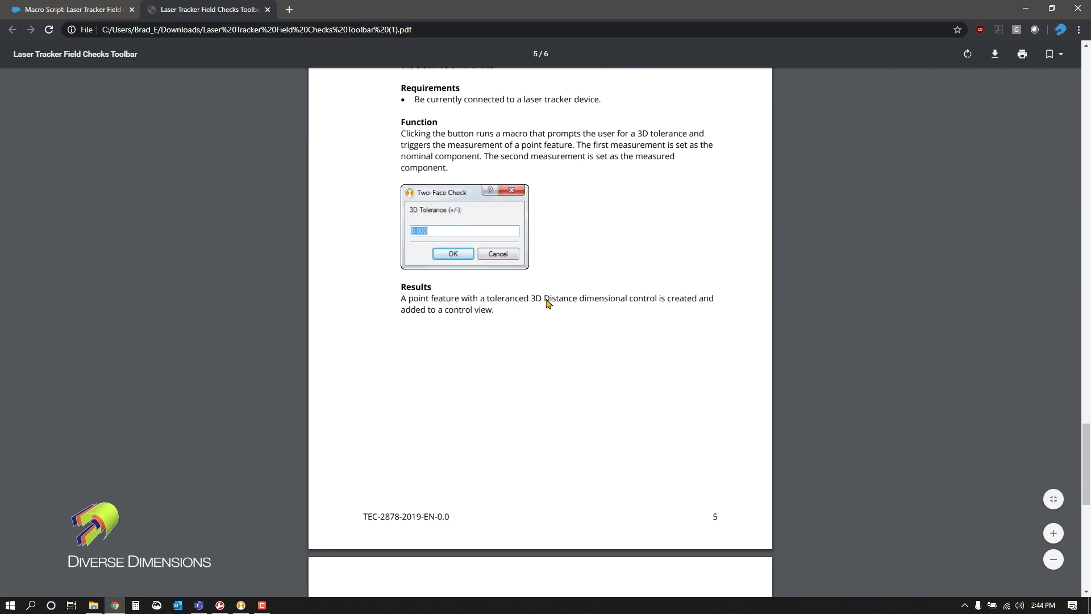
pyautogui.scroll(-10, 544, 320)
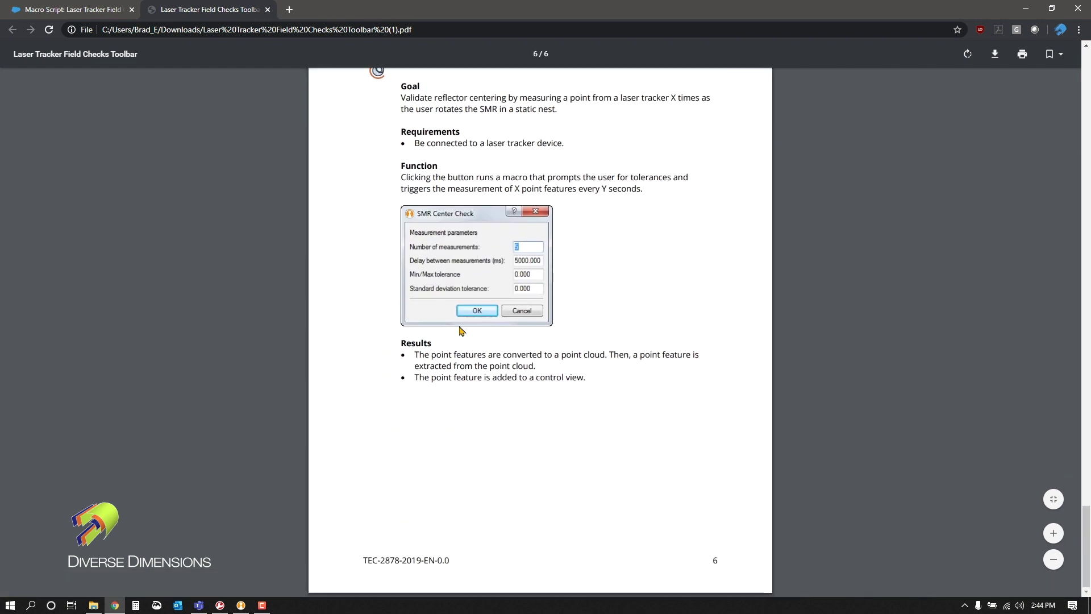
# Return to the macro's web page and download Laser_Tracker_Field_Checks_1.0_Installer.pwtlb
pyautogui.click(49, 7)
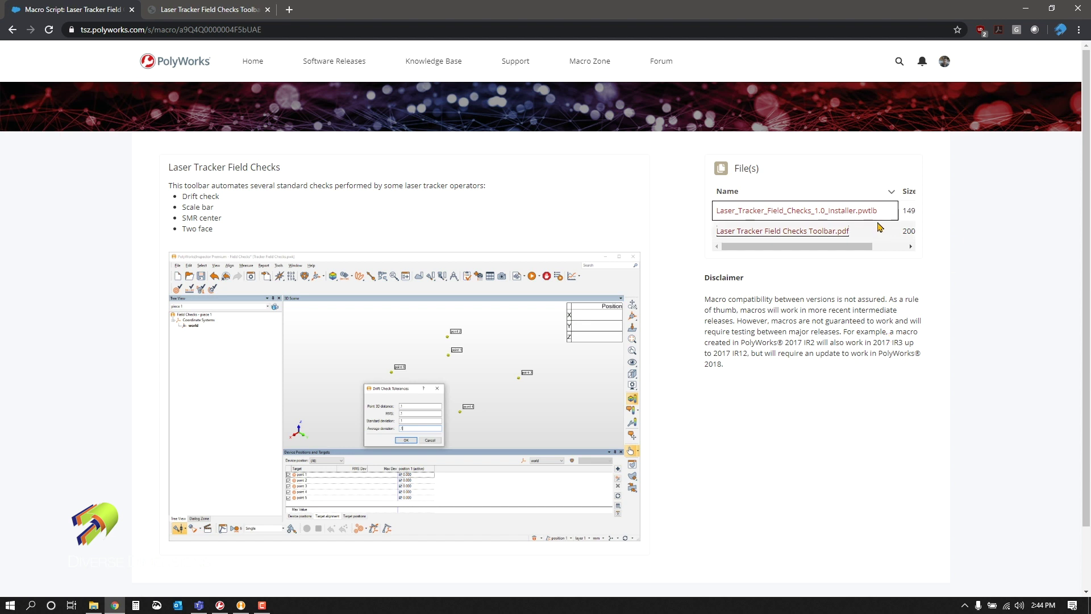
pyautogui.click(772, 216)
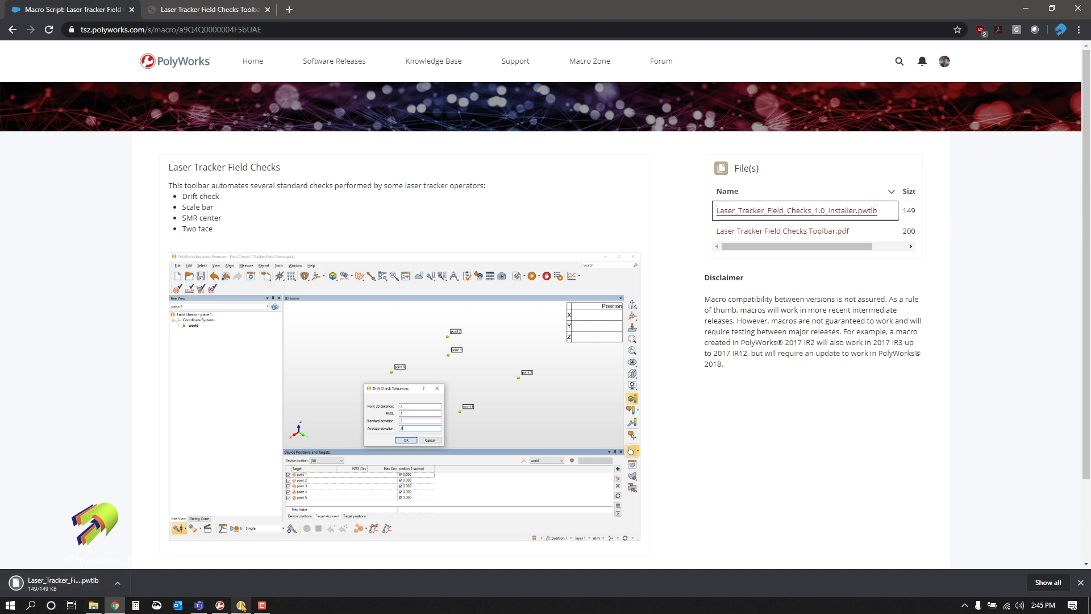
# Switch to the PolyWorks Workspace Manager, create a new workspace and start PolyWorks|Inspector in it
pyautogui.click(221, 605)
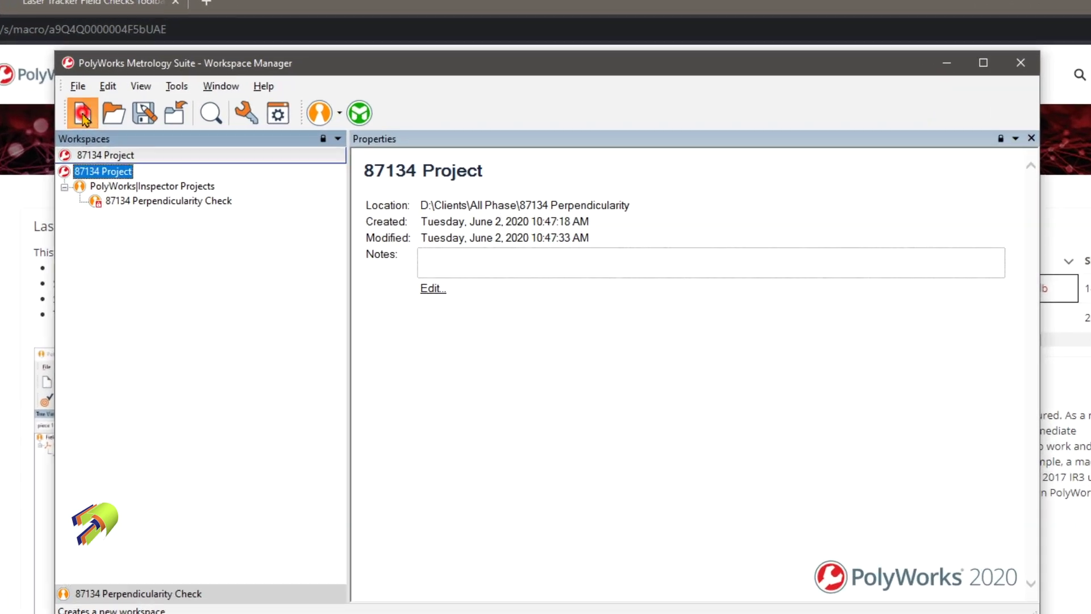
pyautogui.click(204, 88)
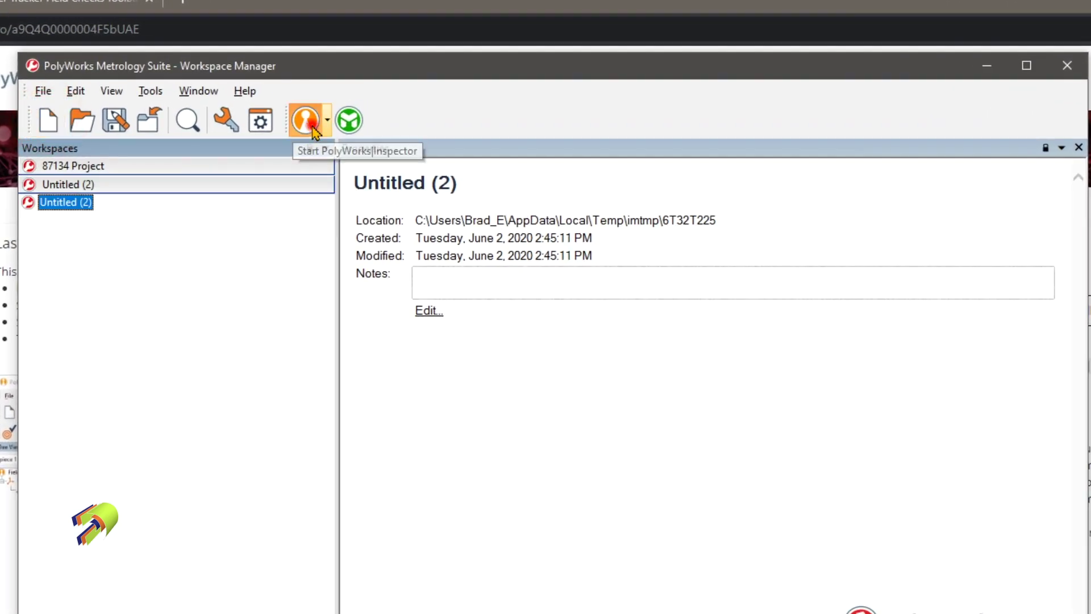
pyautogui.click(306, 120)
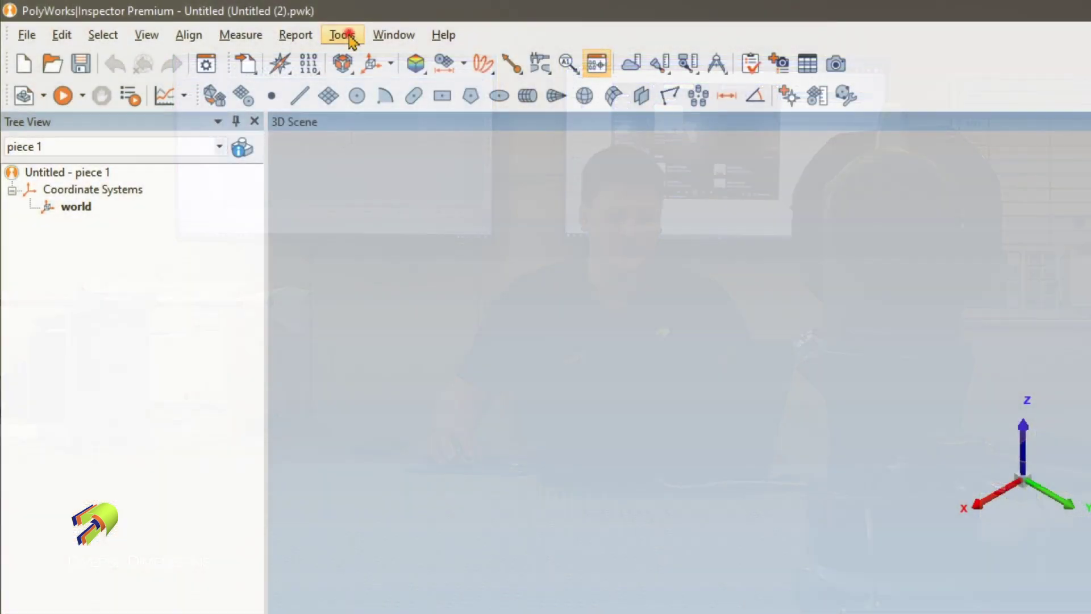
pyautogui.click(342, 35)
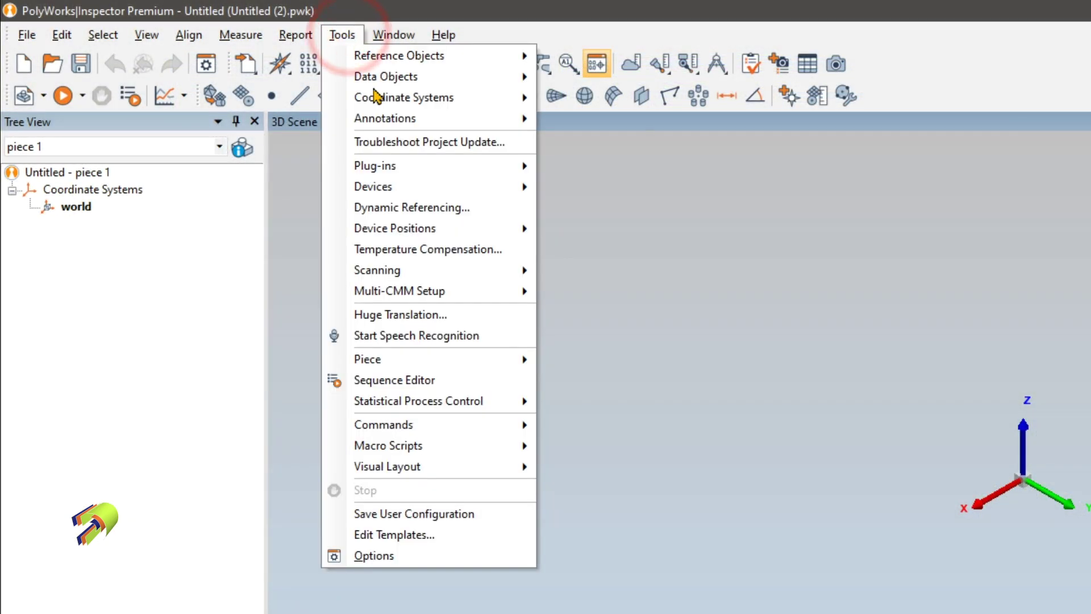
pyautogui.moveTo(454, 473)
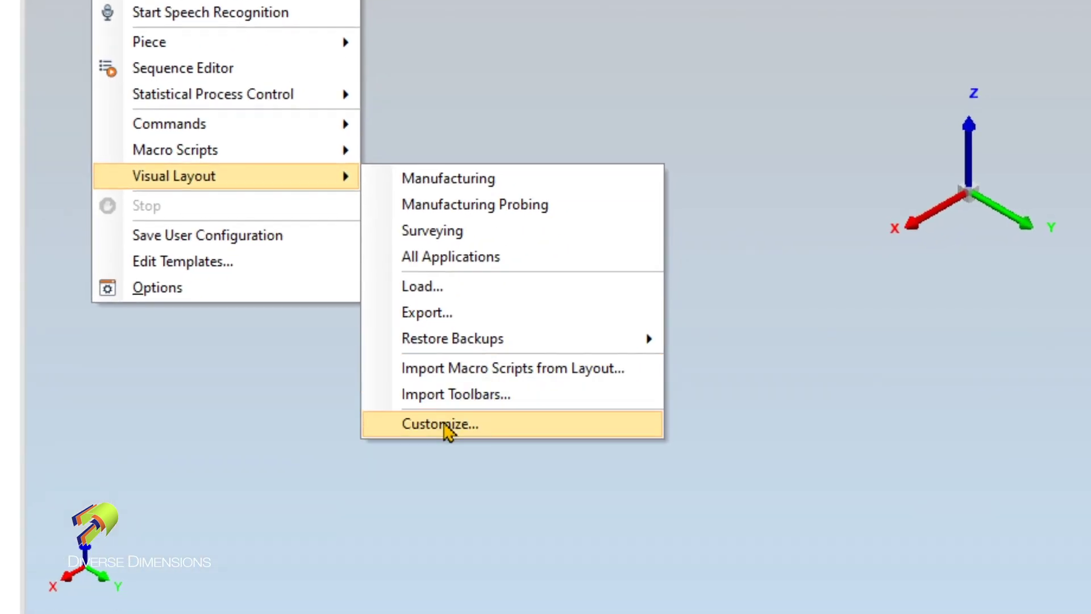
pyautogui.click(443, 426)
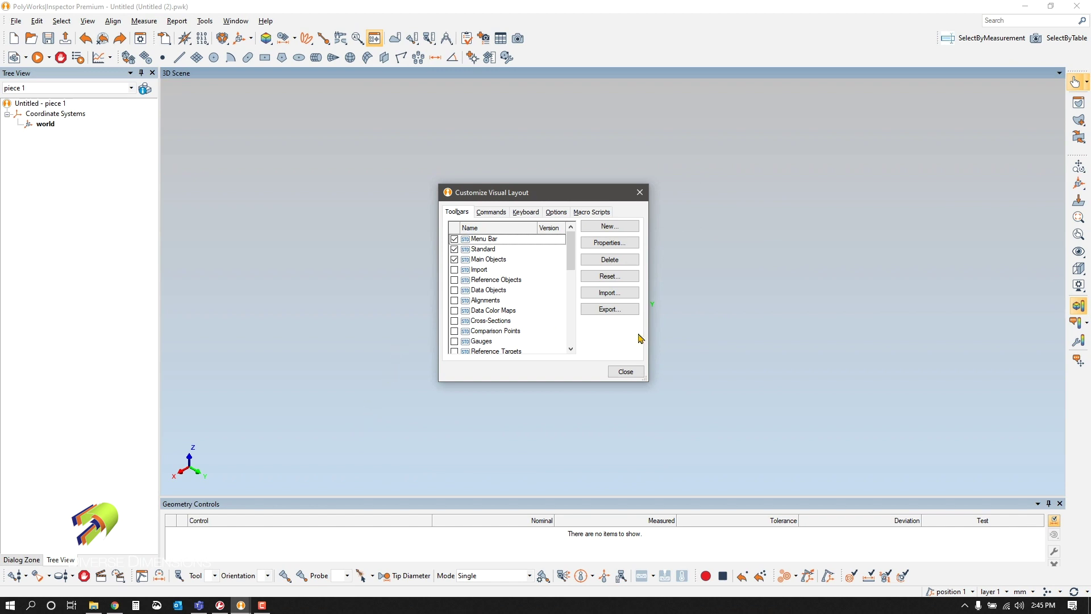
pyautogui.click(627, 371)
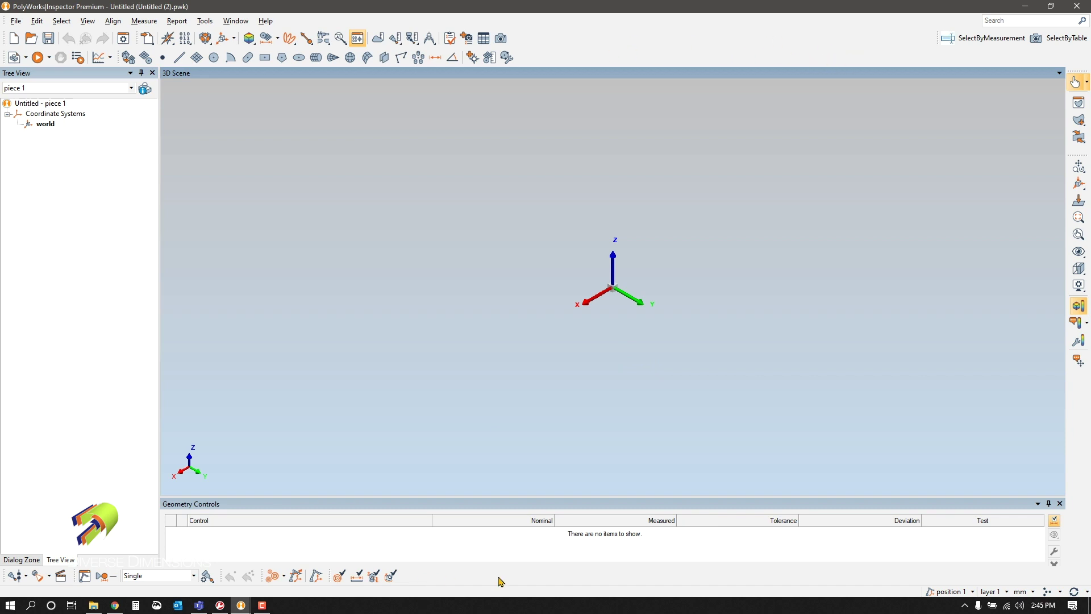
# Delete the existing Laser Tracker Field Checks user toolbar from the visual layout customization
pyautogui.rightClick(554, 43)
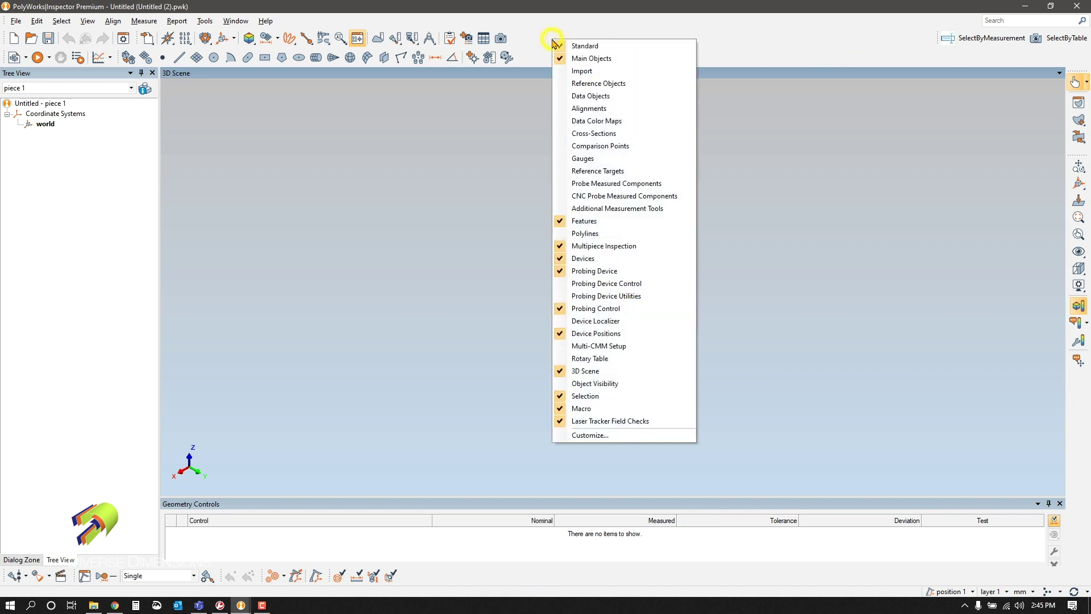
pyautogui.click(634, 436)
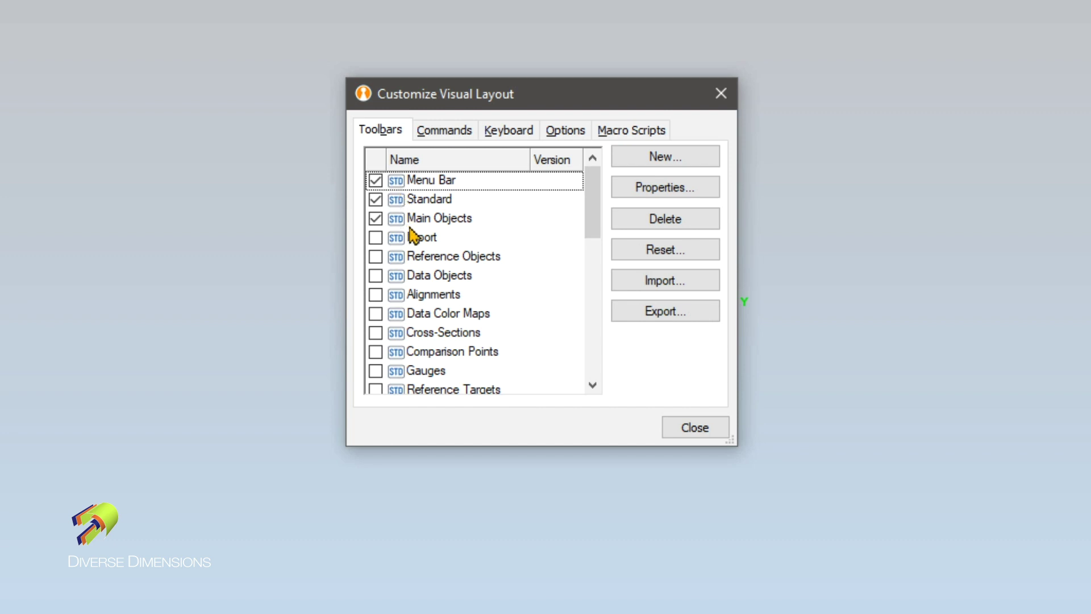
pyautogui.scroll(-7, 412, 232)
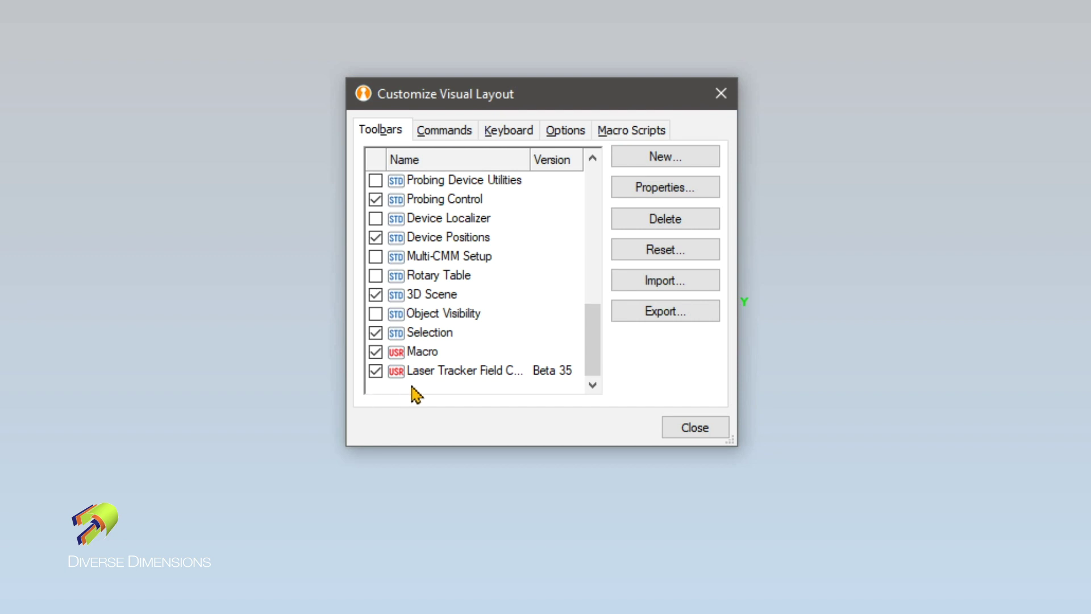
pyautogui.click(430, 372)
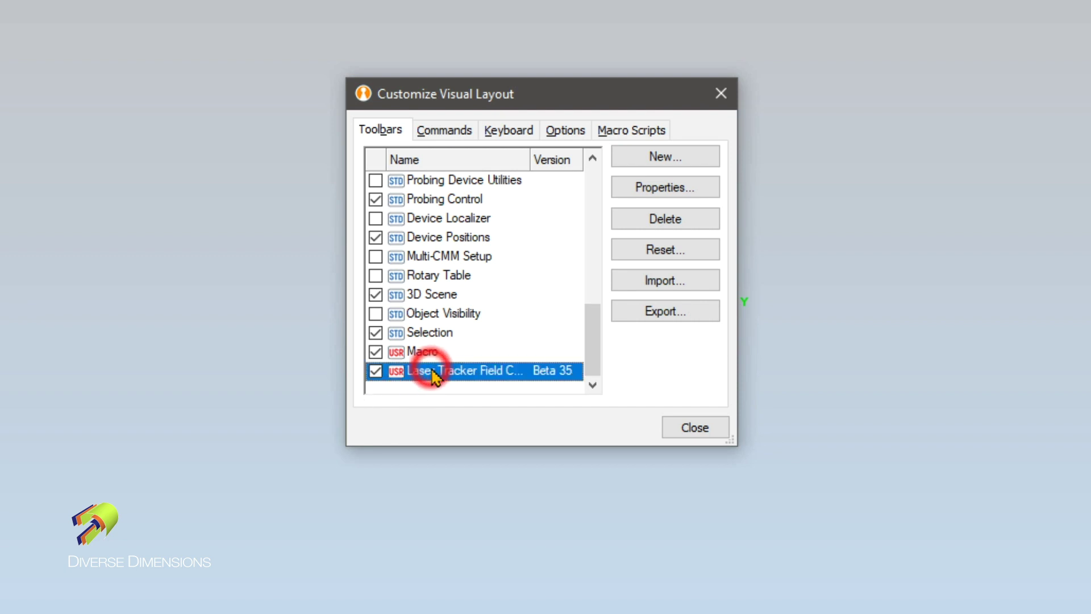
pyautogui.click(672, 218)
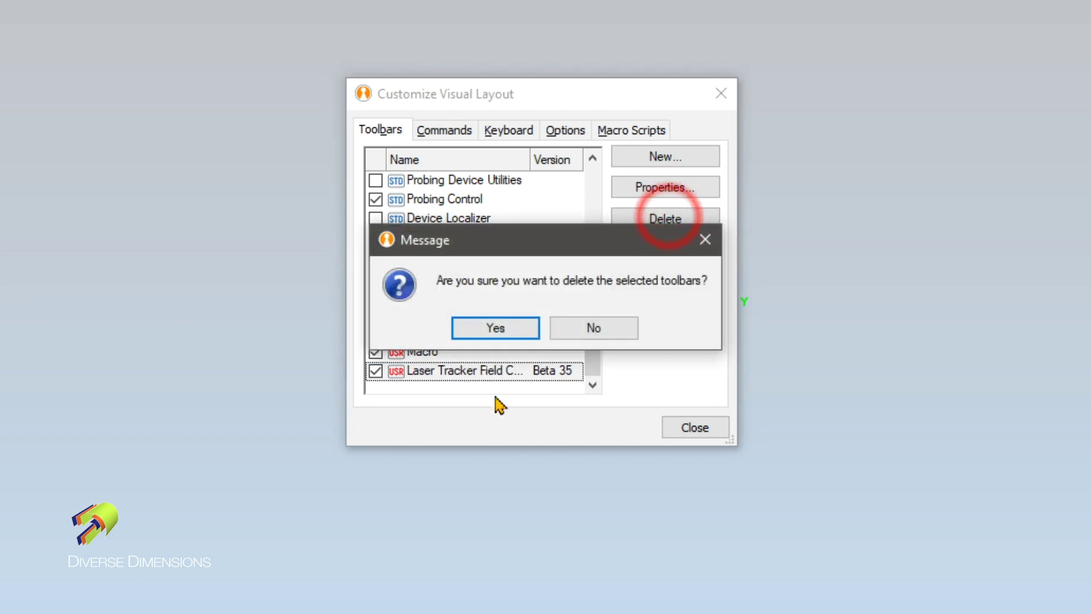
pyautogui.click(486, 329)
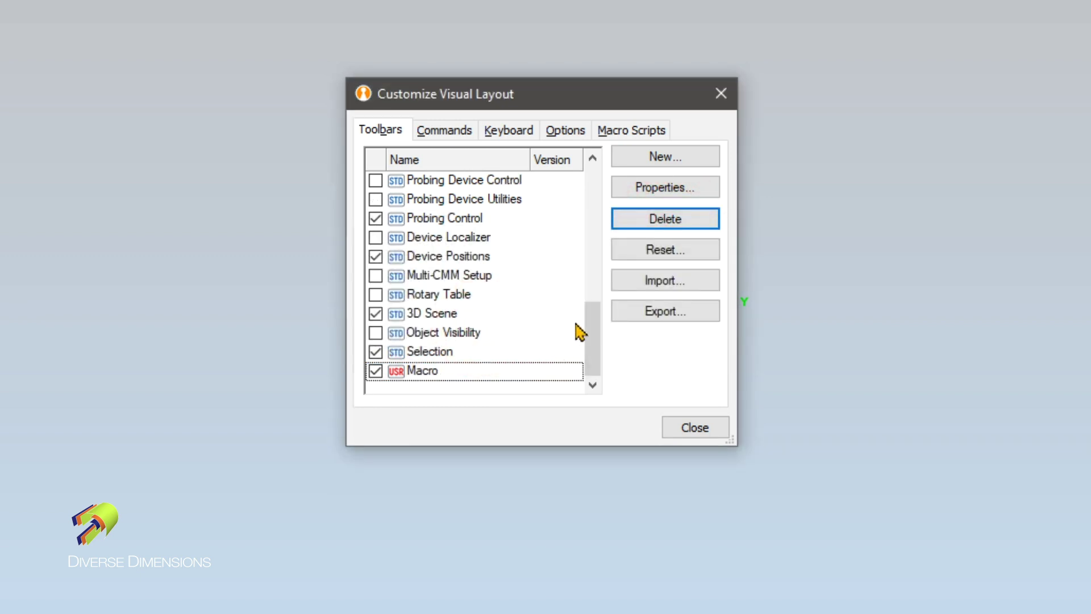
# Import the toolbar file Laser_Tracker_Field_Checks_1.0_Installer (1).pwtlb from Downloads and run its Laser Tracker Field Checks installation
pyautogui.click(653, 281)
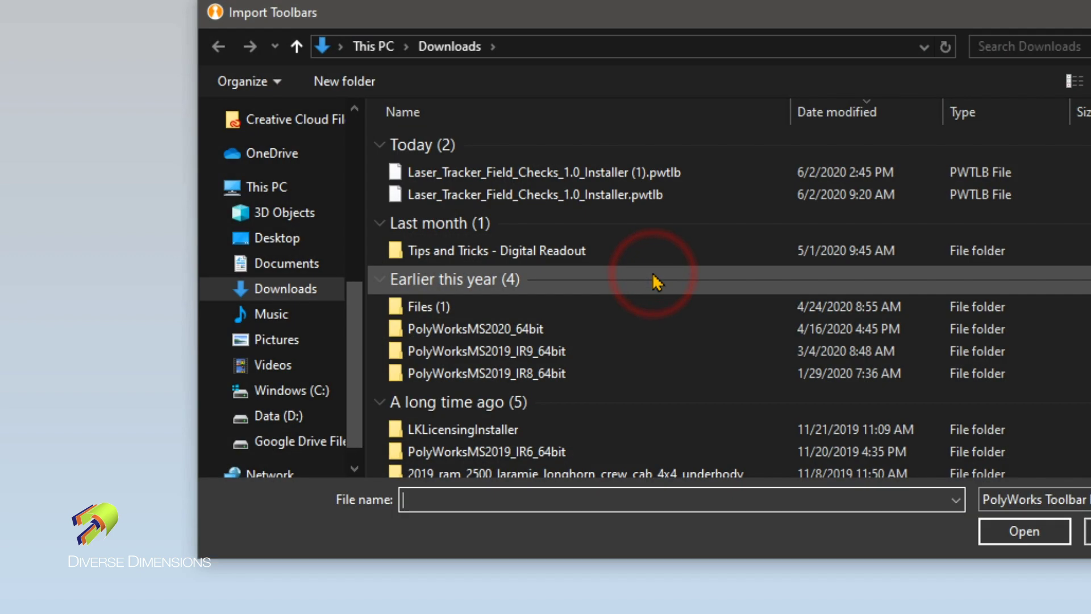
pyautogui.click(512, 172)
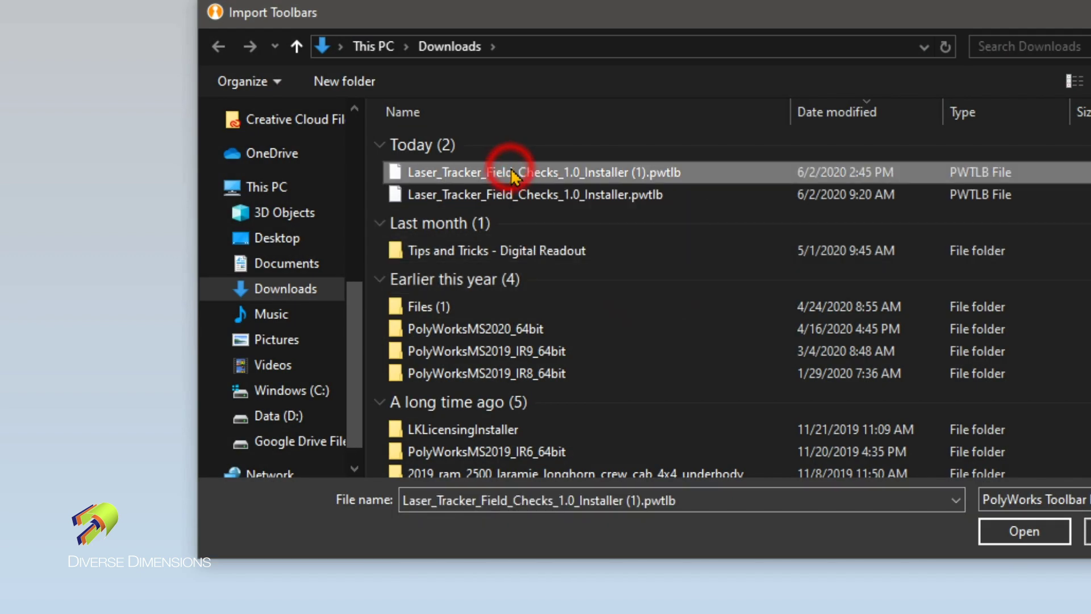
pyautogui.click(1038, 541)
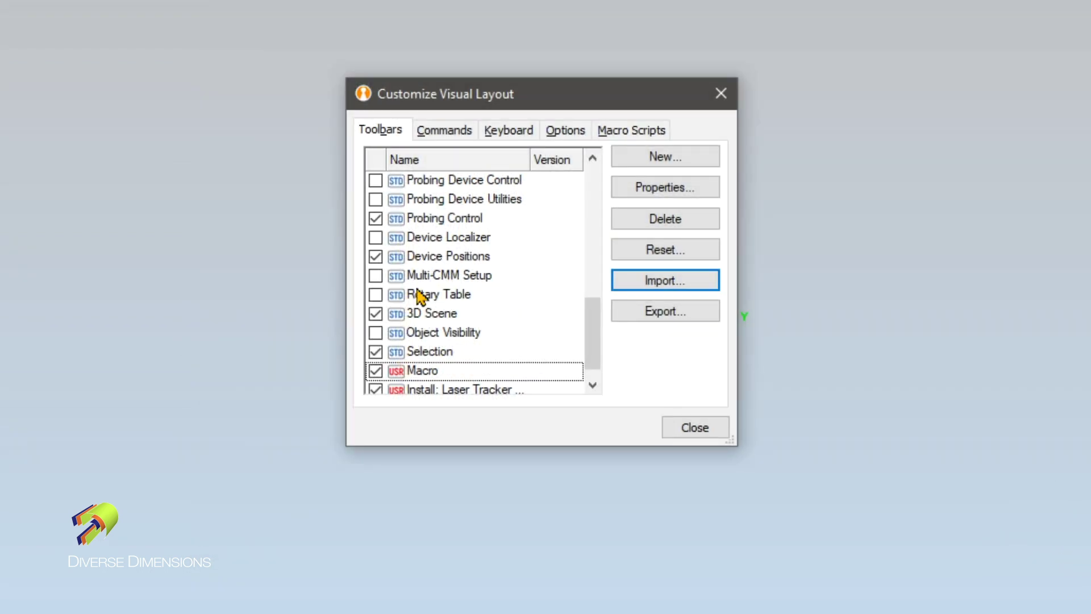
pyautogui.scroll(-1, 437, 287)
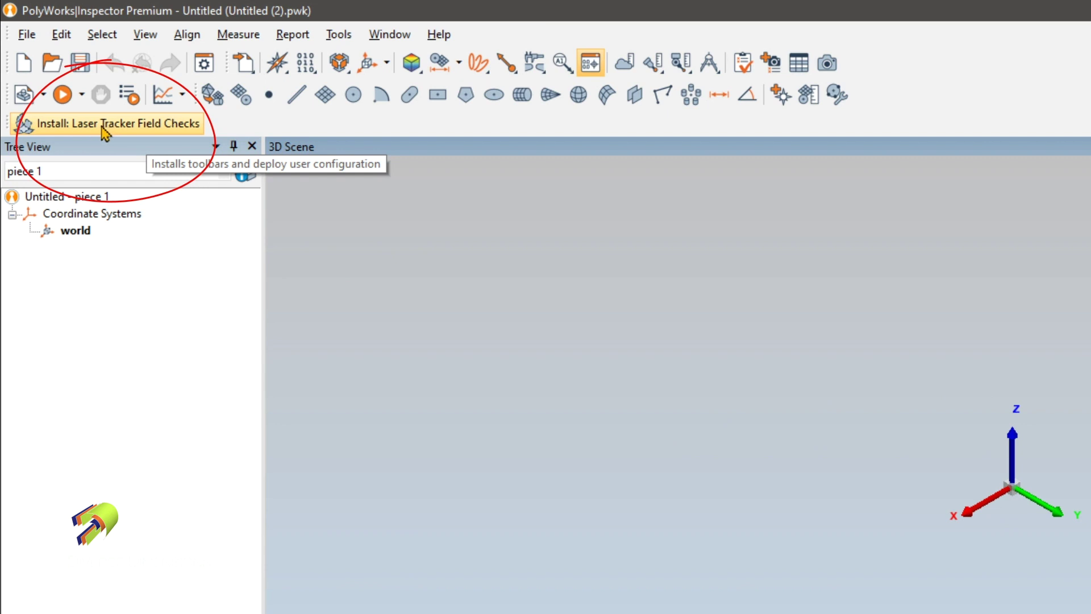
pyautogui.click(104, 131)
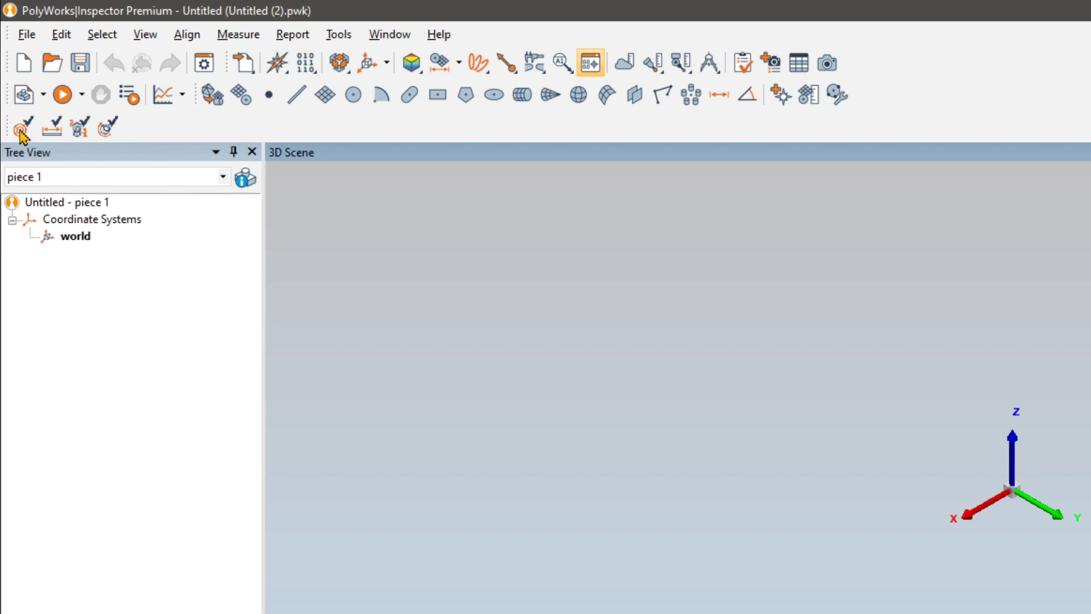
# Dock the Laser Tracker Field Checks toolbar in the same row as the probing and device toolbars
pyautogui.moveTo(8, 116); pyautogui.dragTo(990, 63)
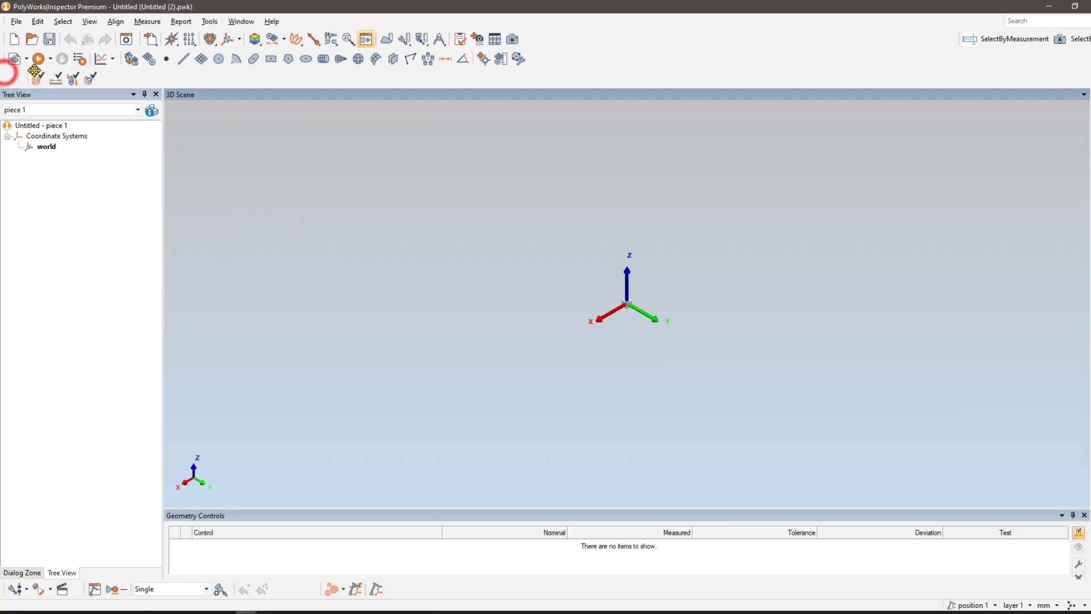
pyautogui.moveTo(600, 38); pyautogui.dragTo(330, 572)
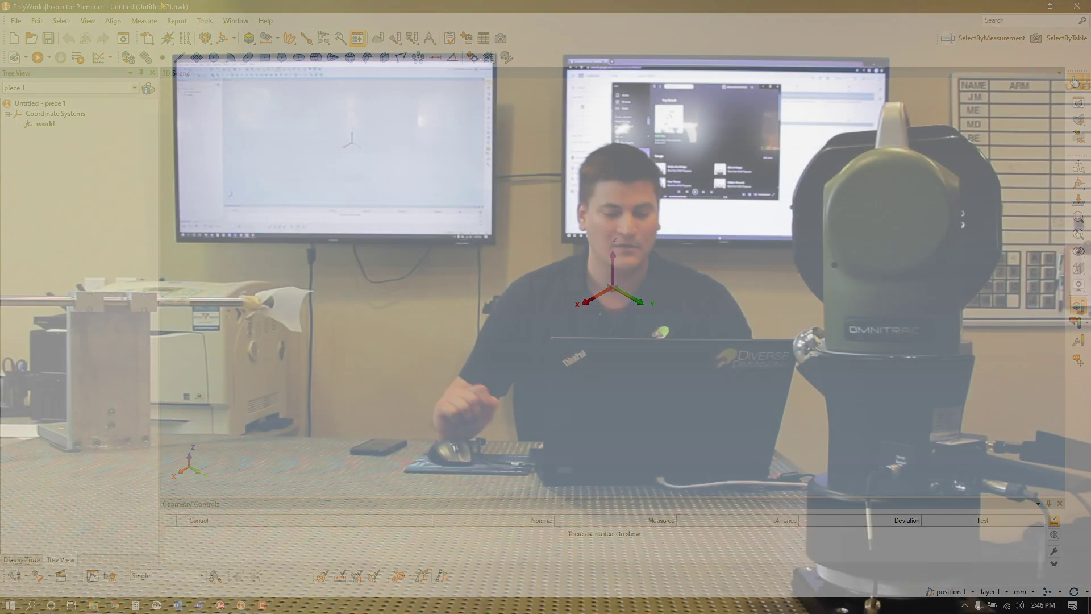